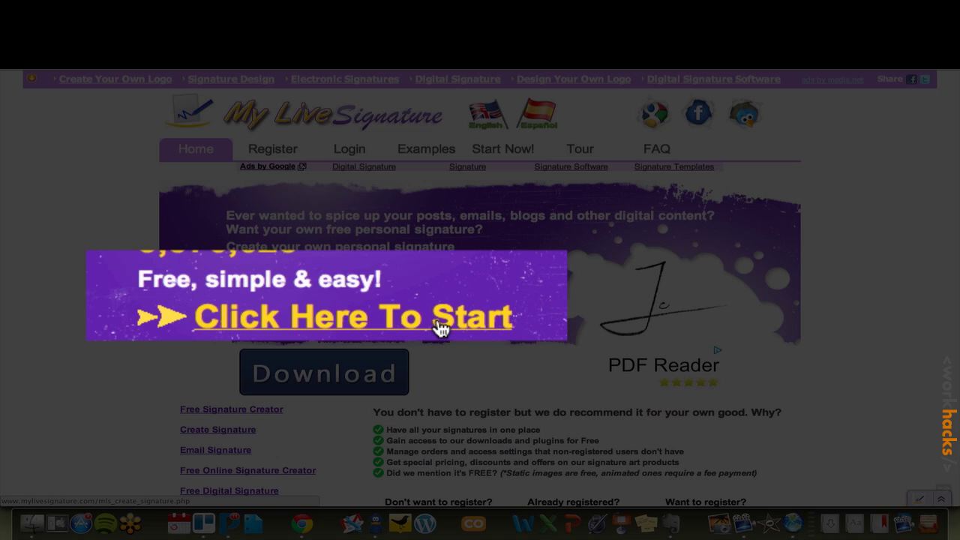
Step: Begin a new signature and scroll through the available creation methods
{"action": "left_click", "coordinate": [430, 327]}
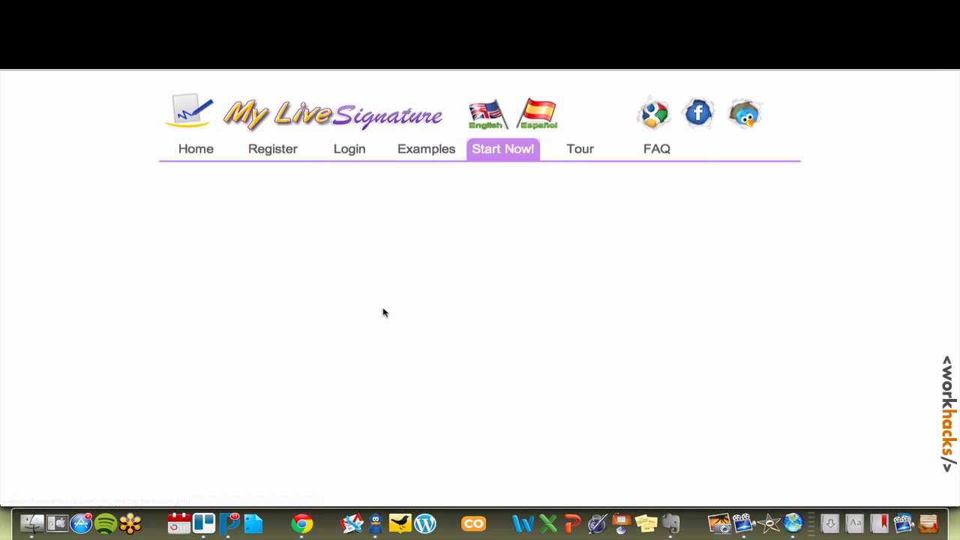
{"action": "scroll", "coordinate": [740, 332], "scroll_direction": "down", "scroll_amount": 2}
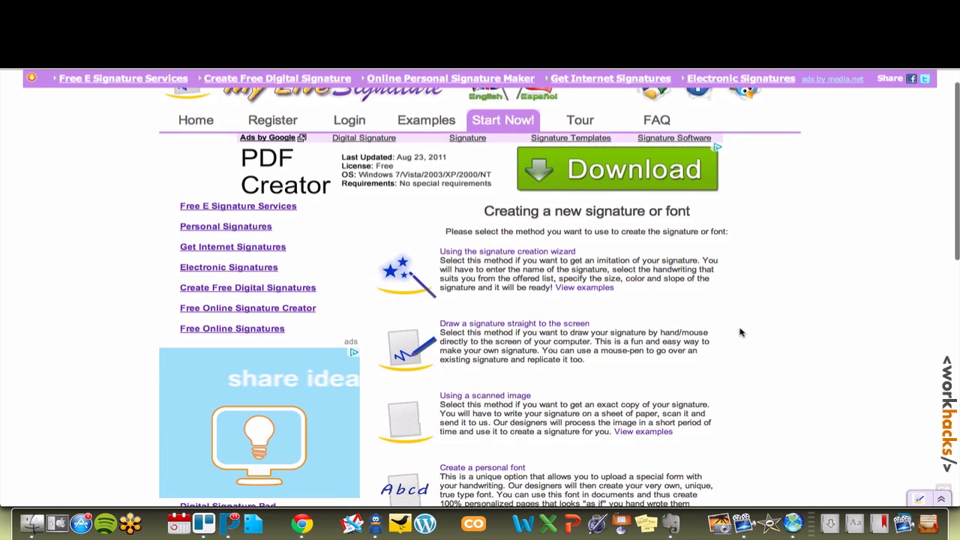
{"action": "scroll", "coordinate": [741, 332], "scroll_direction": "up", "scroll_amount": 2}
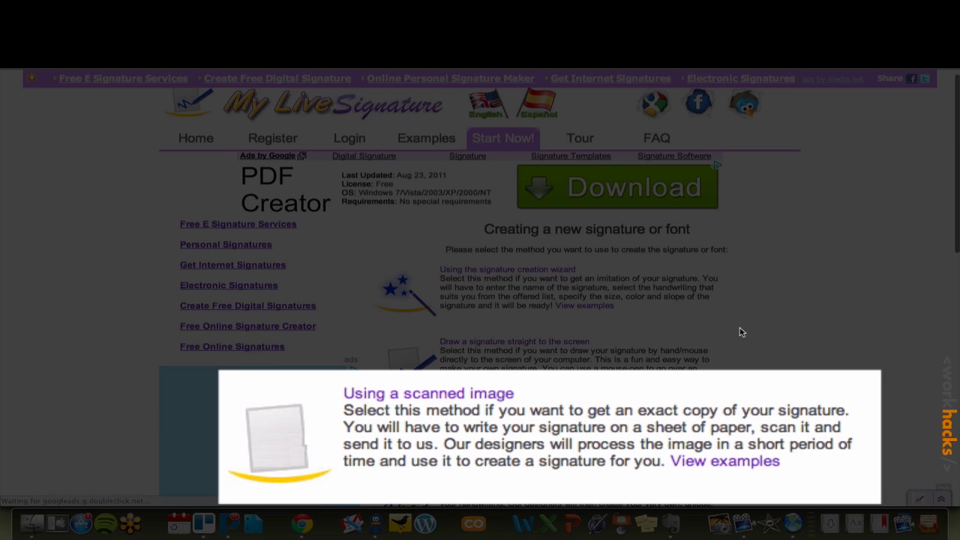
{"action": "scroll", "coordinate": [740, 332], "scroll_direction": "down", "scroll_amount": 1}
{"action": "scroll", "coordinate": [740, 333], "scroll_direction": "down", "scroll_amount": 2}
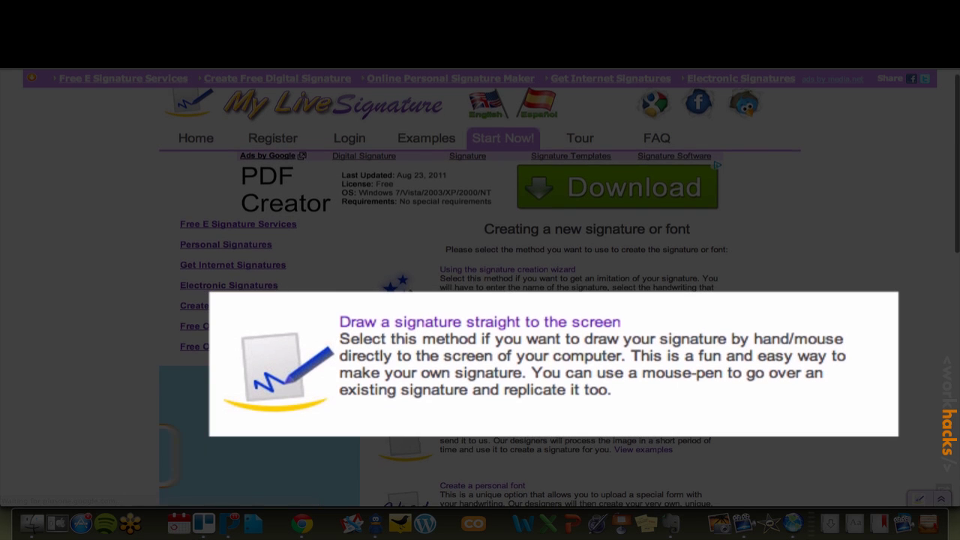
{"action": "scroll", "coordinate": [740, 332], "scroll_direction": "down", "scroll_amount": 2}
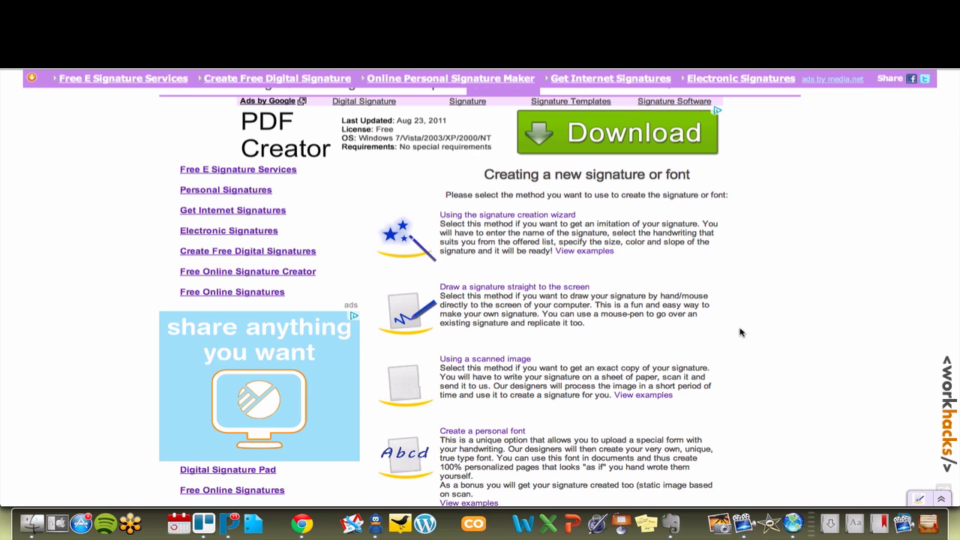
Step: Launch the signature creation wizard and enter the signer's name
{"action": "left_click", "coordinate": [554, 216]}
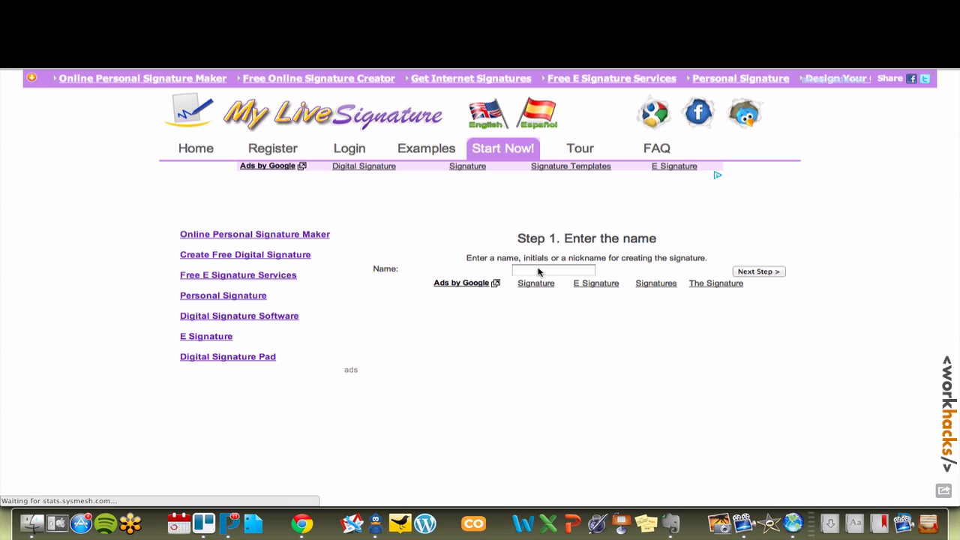
{"action": "left_click", "coordinate": [535, 270]}
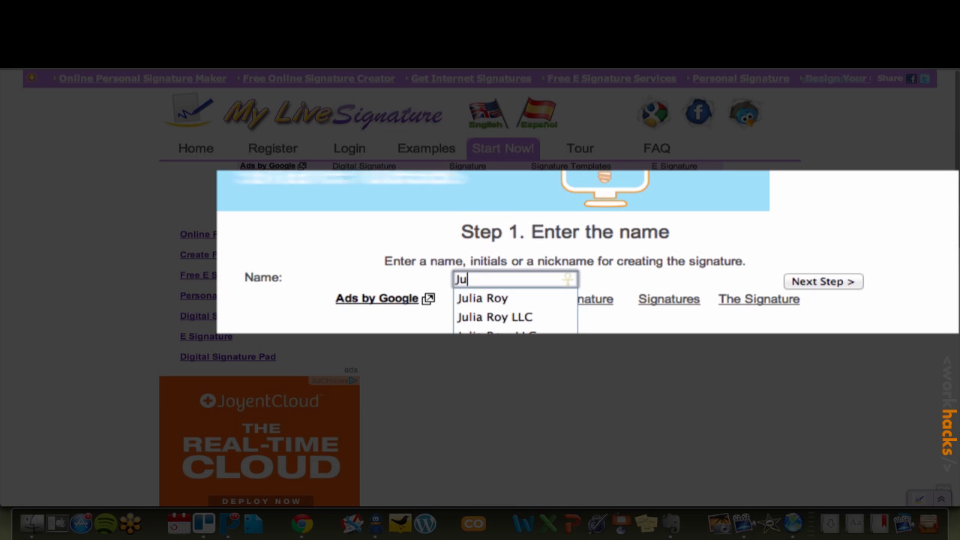
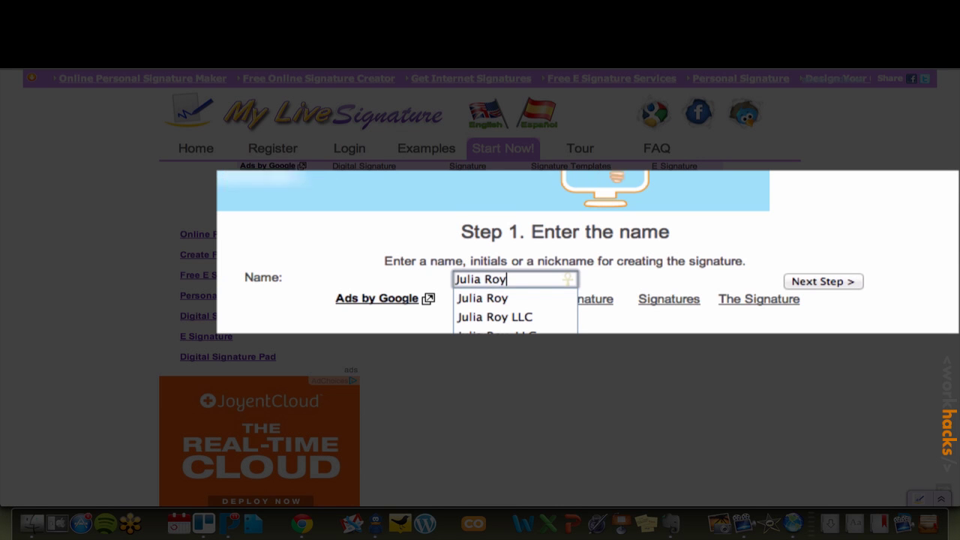
{"action": "key", "text": "Down"}
{"action": "left_click", "coordinate": [757, 273]}
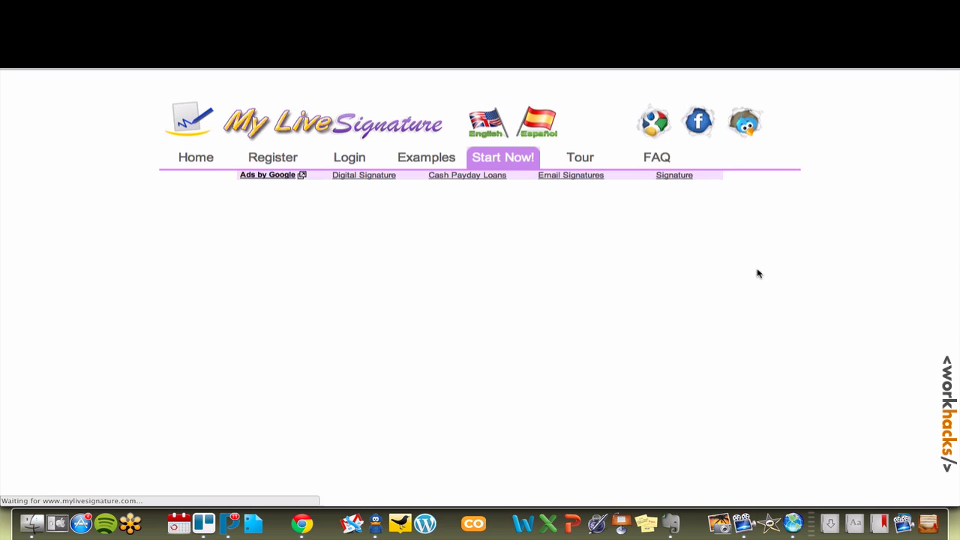
Step: Choose Font #9 as the signature's handwriting style
{"action": "scroll", "coordinate": [776, 345], "scroll_direction": "down", "scroll_amount": 3}
{"action": "scroll", "coordinate": [776, 345], "scroll_direction": "down", "scroll_amount": 5}
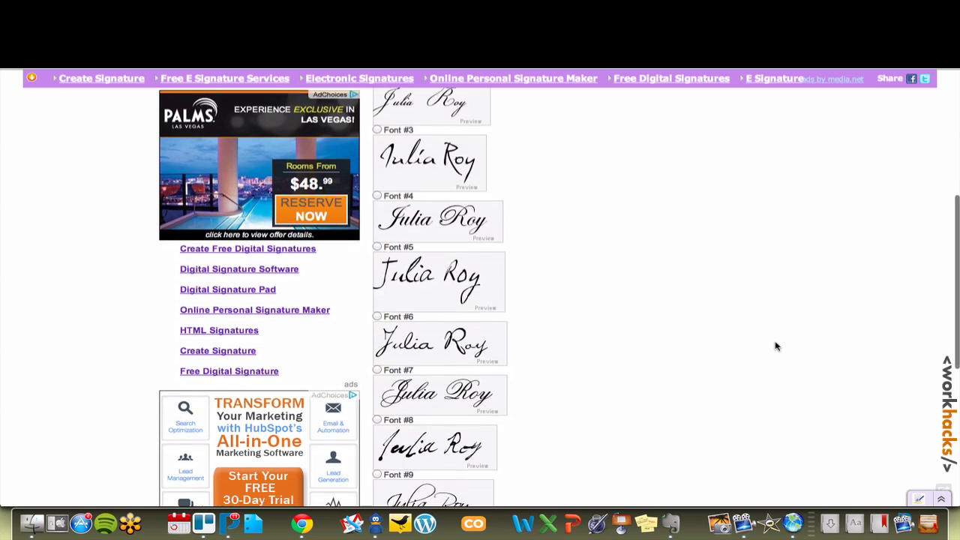
{"action": "scroll", "coordinate": [776, 345], "scroll_direction": "down", "scroll_amount": 1}
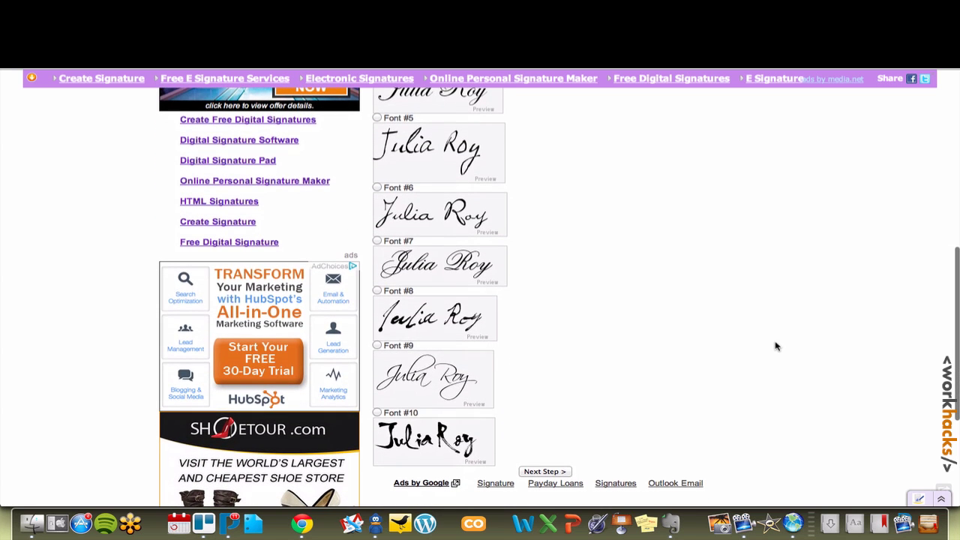
{"action": "left_click", "coordinate": [377, 345]}
Step: Save the signature preview image to the Desktop as a PNG named after the signer plus 'Signature'
{"action": "left_click", "coordinate": [543, 472]}
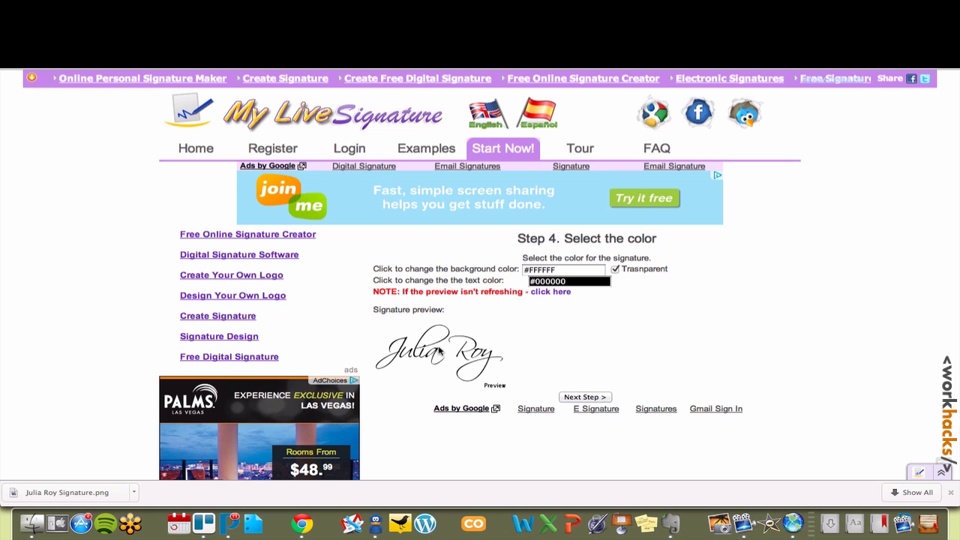
{"action": "right_click", "coordinate": [438, 351]}
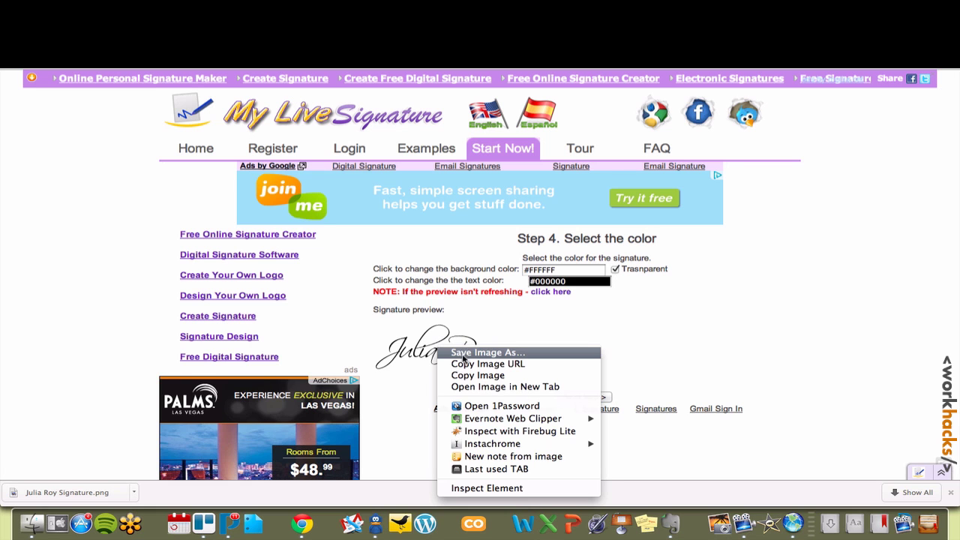
{"action": "left_click", "coordinate": [446, 354]}
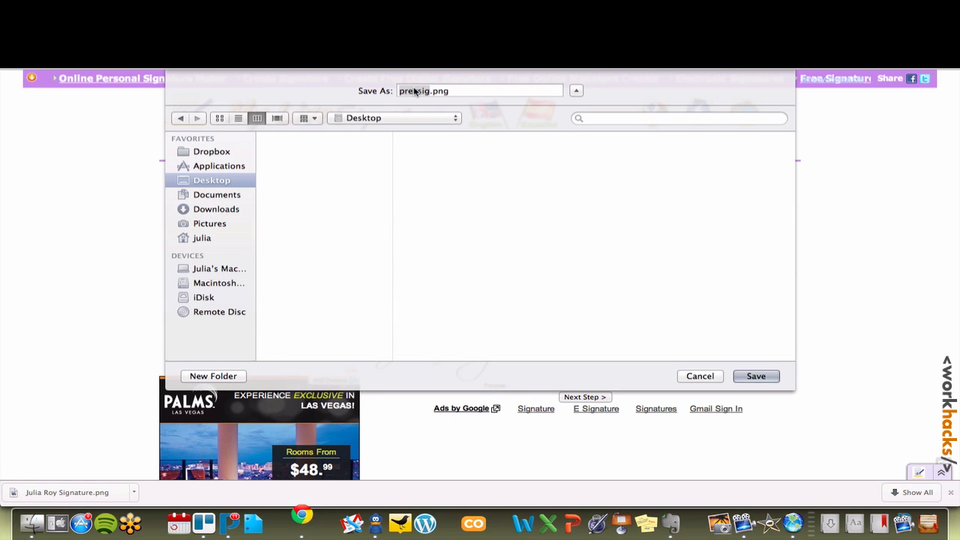
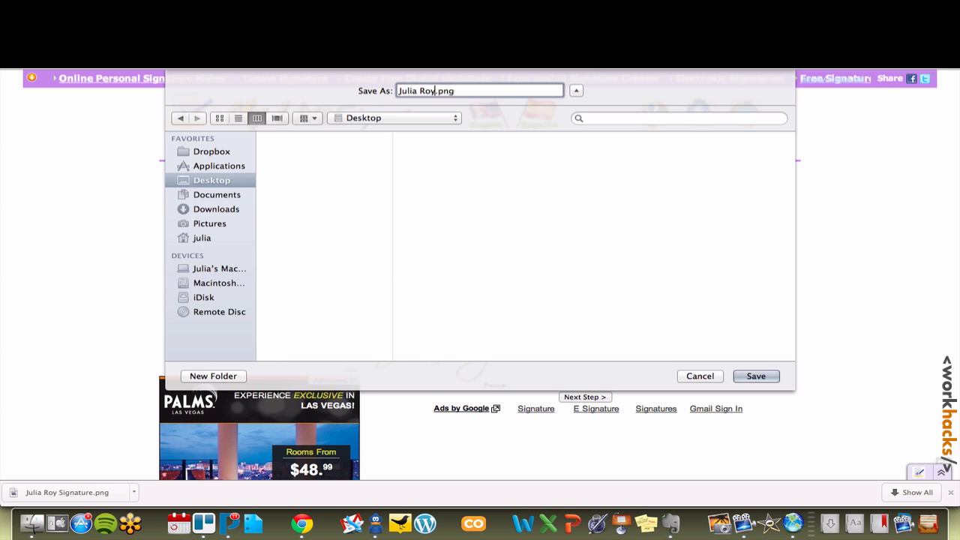
{"action": "left_click", "coordinate": [758, 376]}
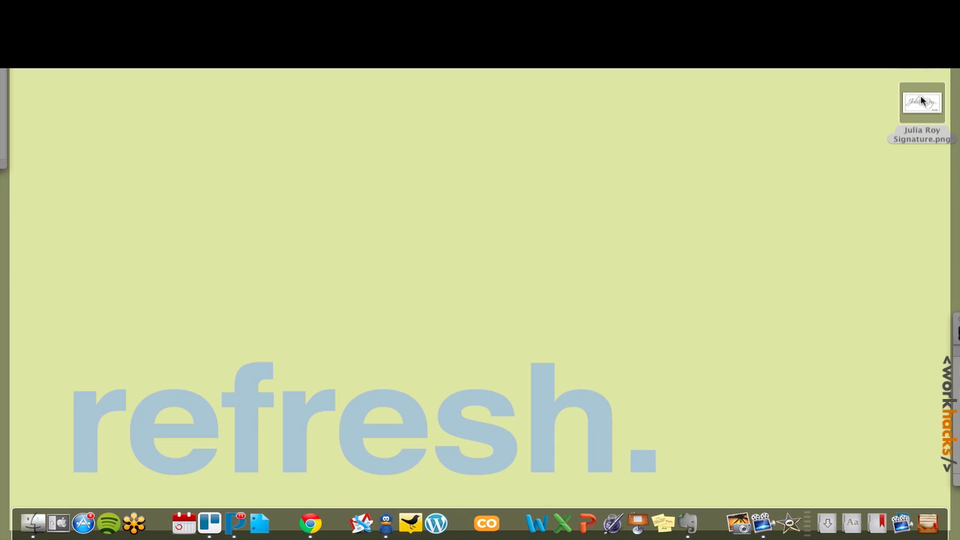
Step: Open the saved signature PNG in Preview in full screen
{"action": "right_click", "coordinate": [922, 102]}
{"action": "mouse_move", "coordinate": [750, 112]}
{"action": "left_click", "coordinate": [665, 117]}
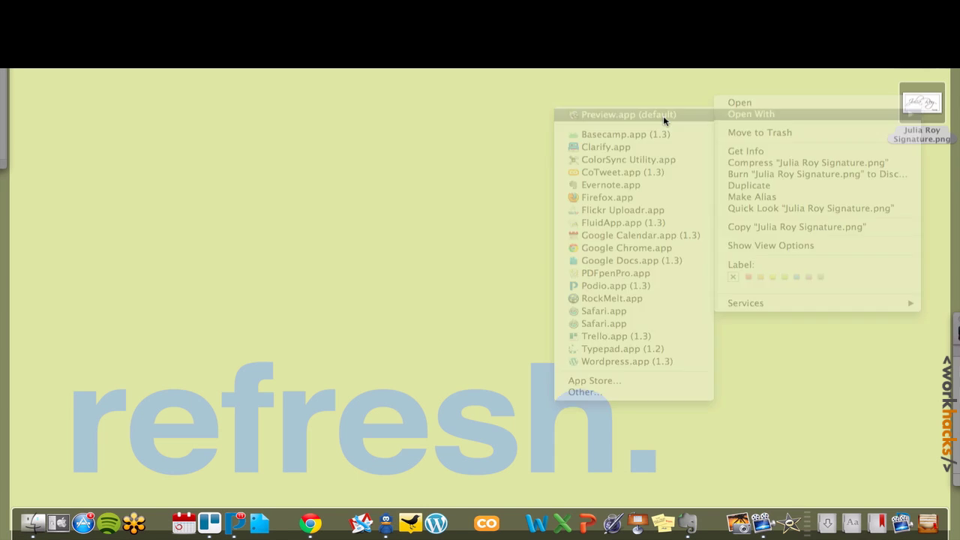
{"action": "key", "text": "super+ctrl+f"}
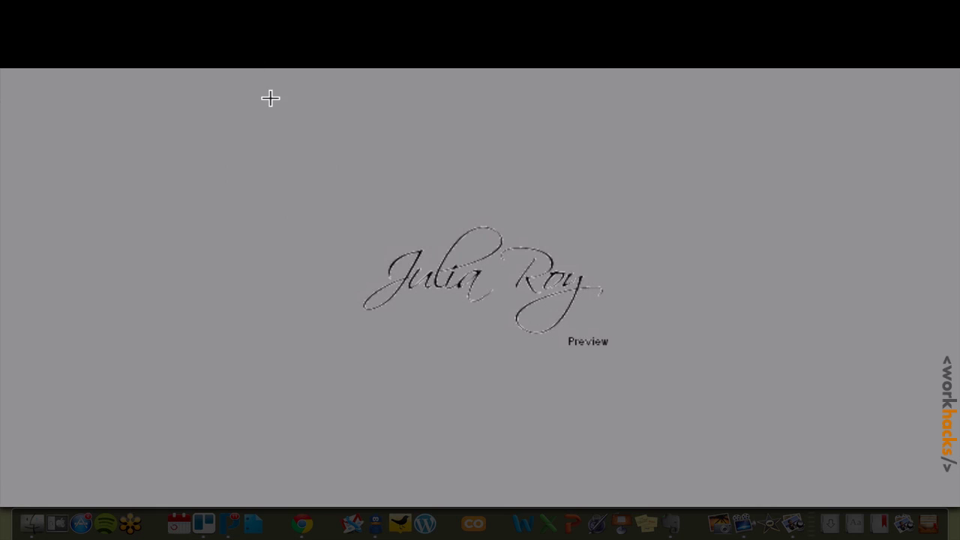
Step: Crop the image tightly to the handwriting by trimming the bottom and right edges
{"action": "key", "text": "super+a"}
{"action": "left_click_drag", "start_coordinate": [491, 350], "coordinate": [490, 336]}
{"action": "left_click_drag", "start_coordinate": [622, 277], "coordinate": [607, 277]}
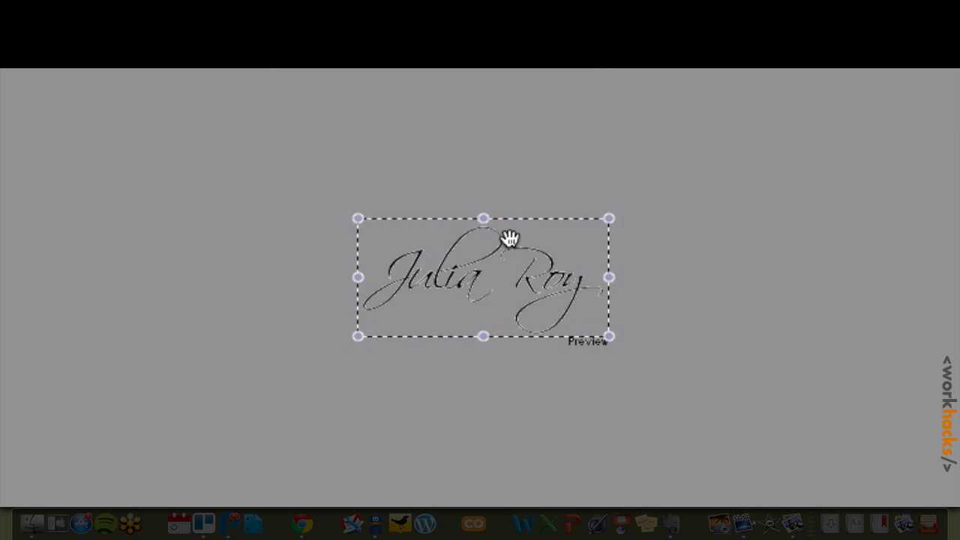
{"action": "key", "text": "super+k"}
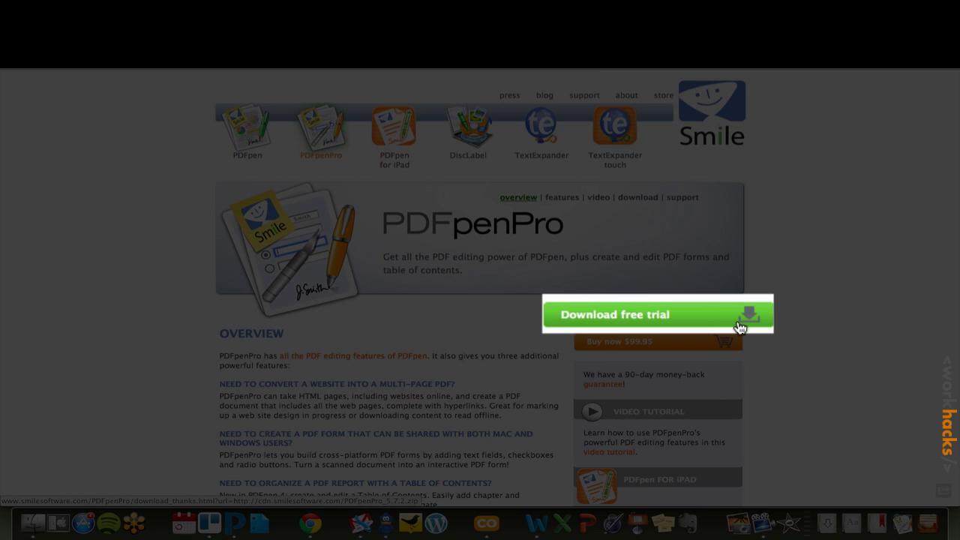
Step: Launch PDFpenPro and open NDA.doc from the Desktop
{"action": "key", "text": "alt+space"}
{"action": "type", "text": "pdf"}
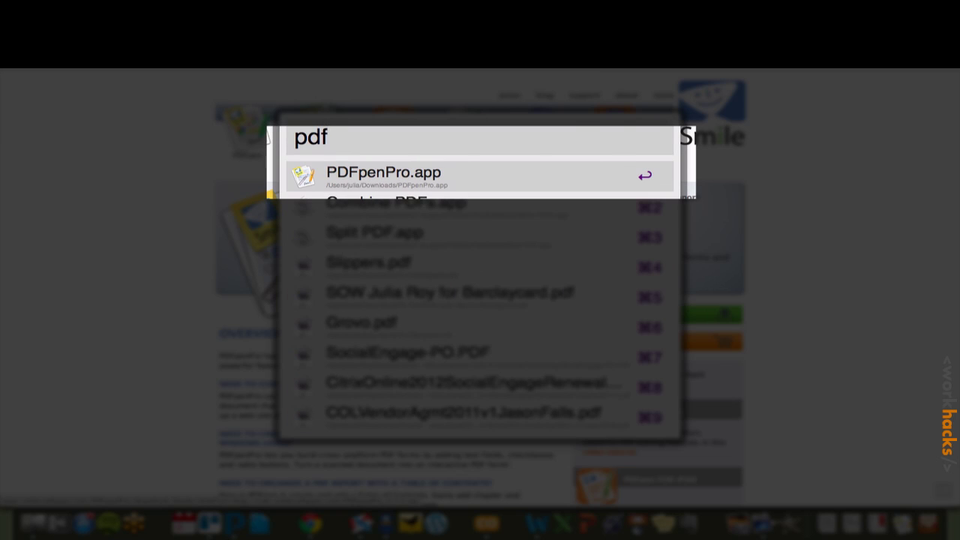
{"action": "key", "text": "Return"}
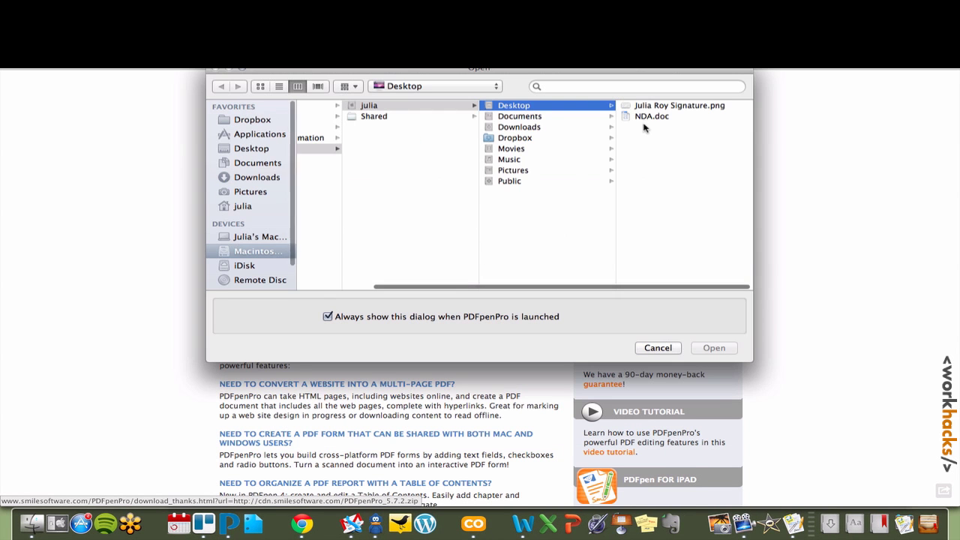
{"action": "left_click", "coordinate": [646, 124]}
{"action": "left_click", "coordinate": [710, 348]}
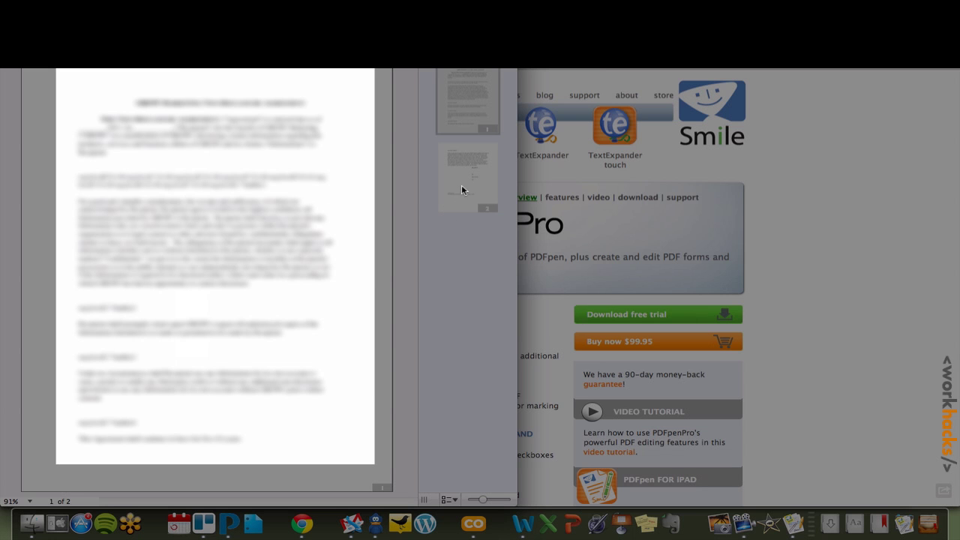
Step: Drag the signature PNG onto the signature block on page 2
{"action": "left_click", "coordinate": [462, 189]}
{"action": "key", "text": "F11"}
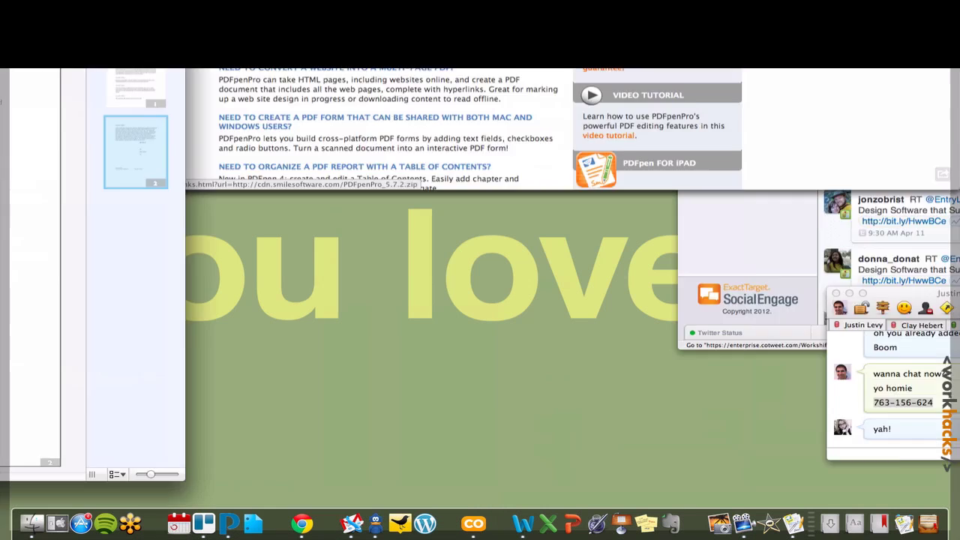
{"action": "left_click_drag", "start_coordinate": [921, 169], "coordinate": [272, 256]}
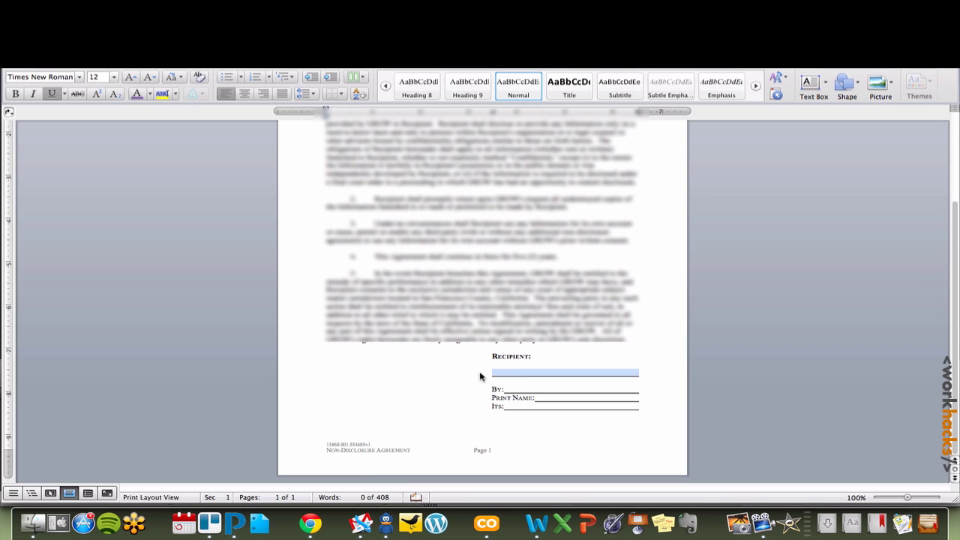
Step: Delete the empty Recipient signature line and insert the signature PNG from the Desktop
{"action": "key", "text": "Delete"}
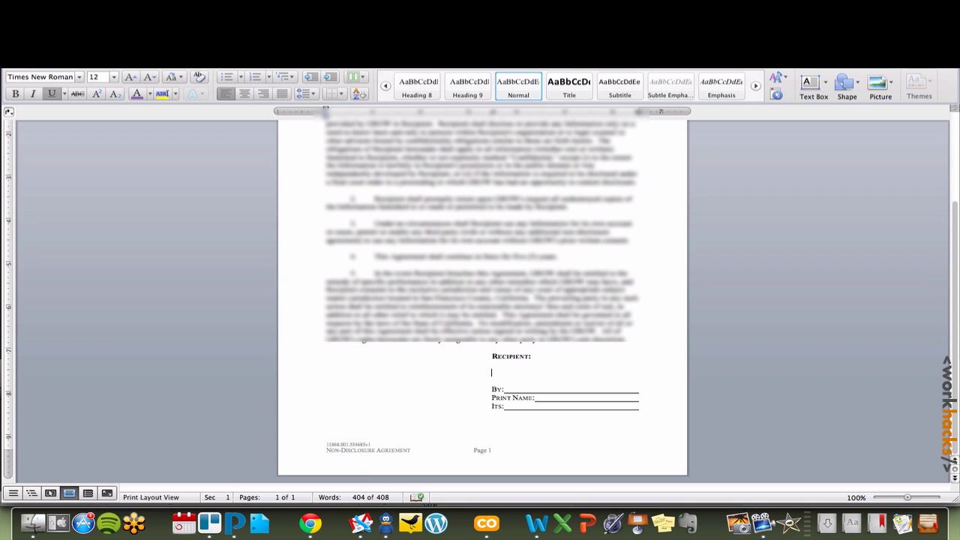
{"action": "left_click", "coordinate": [142, 64]}
{"action": "mouse_move", "coordinate": [176, 63]}
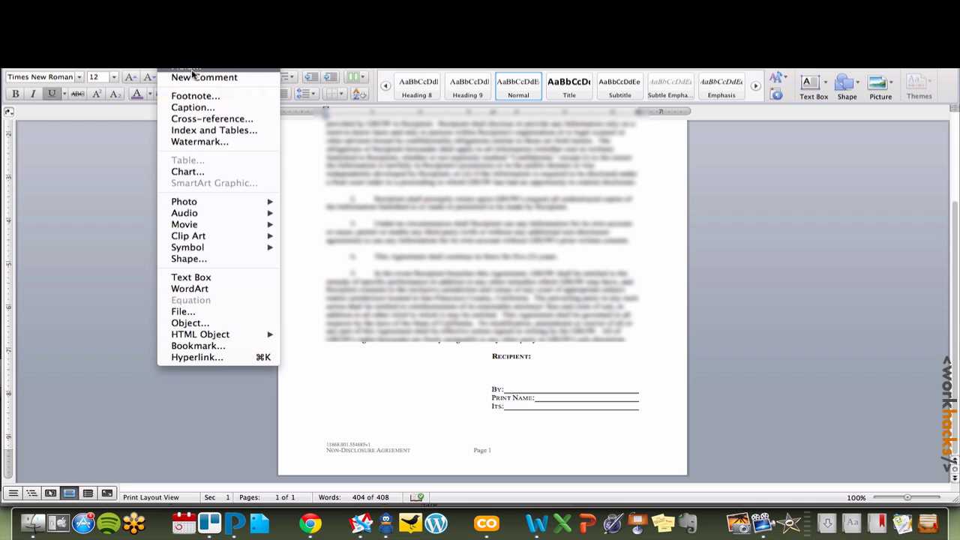
{"action": "mouse_move", "coordinate": [184, 201]}
{"action": "left_click", "coordinate": [315, 213]}
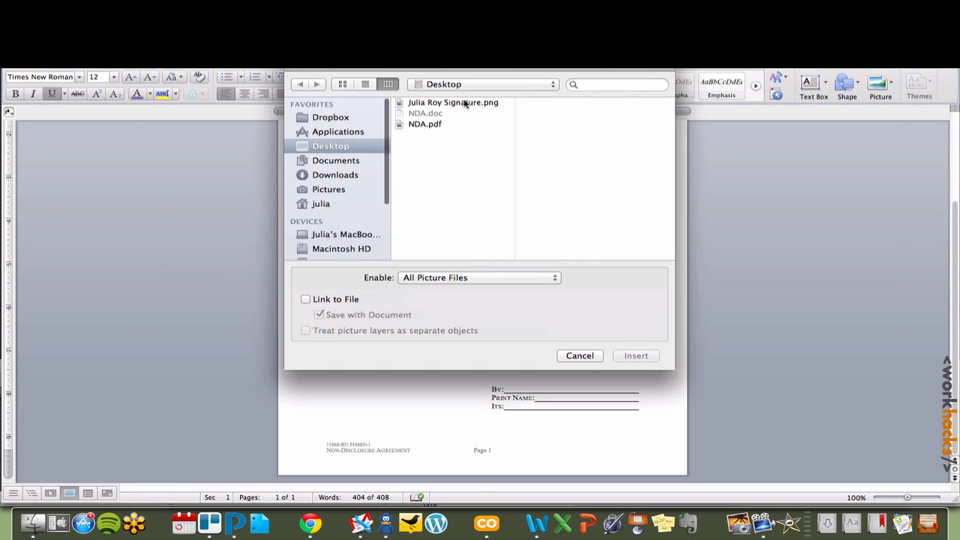
{"action": "double_click", "coordinate": [461, 100]}
Step: Move the signature above By: and enter the signer's name after Print Name
{"action": "mouse_move", "coordinate": [711, 186]}
{"action": "left_mouse_down"}
{"action": "mouse_move", "coordinate": [772, 135]}
{"action": "mouse_move", "coordinate": [300, 384]}
{"action": "left_mouse_up"}
{"action": "left_click", "coordinate": [375, 419]}
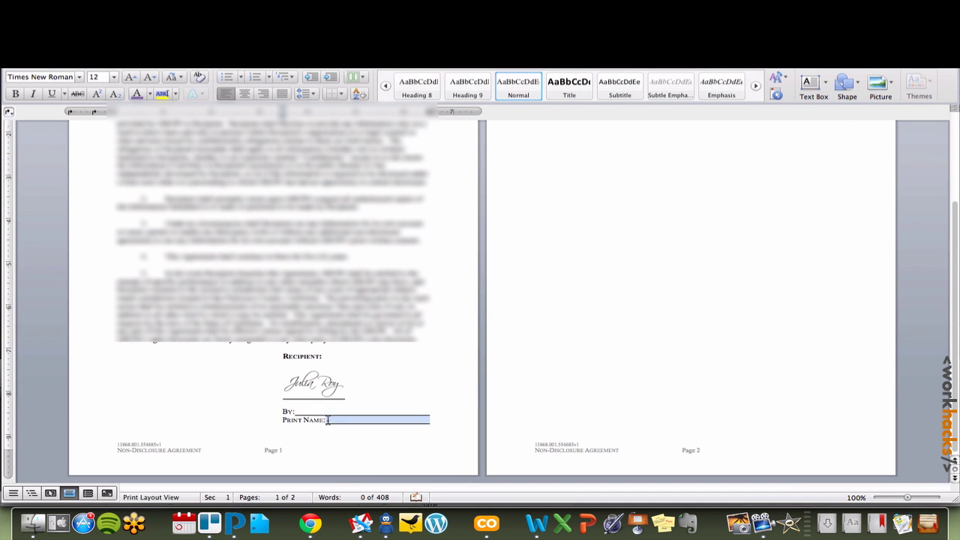
{"action": "left_click", "coordinate": [84, 7]}
Step: Save the agreement to the Desktop in PDF format, then open Scanned Signature.pdf
{"action": "left_click", "coordinate": [137, 43]}
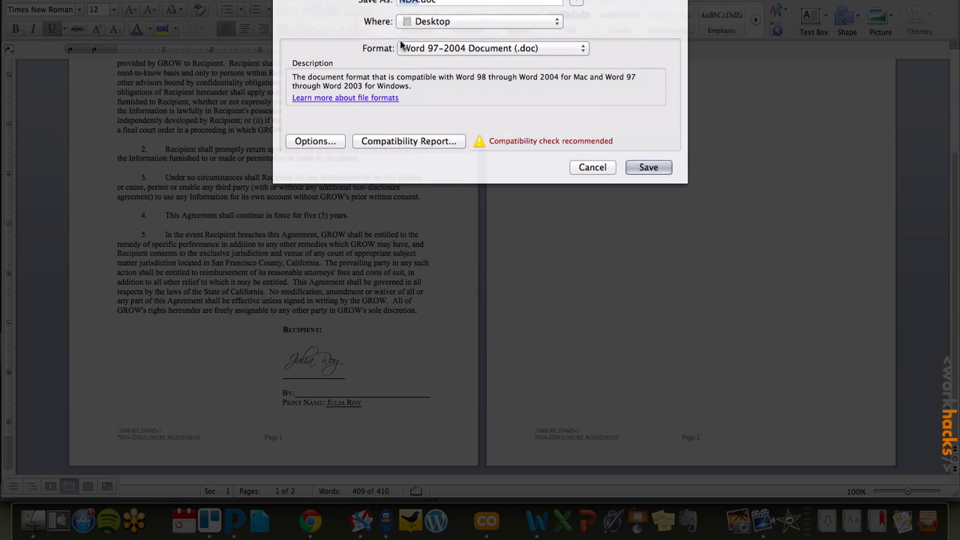
{"action": "left_click", "coordinate": [577, 2]}
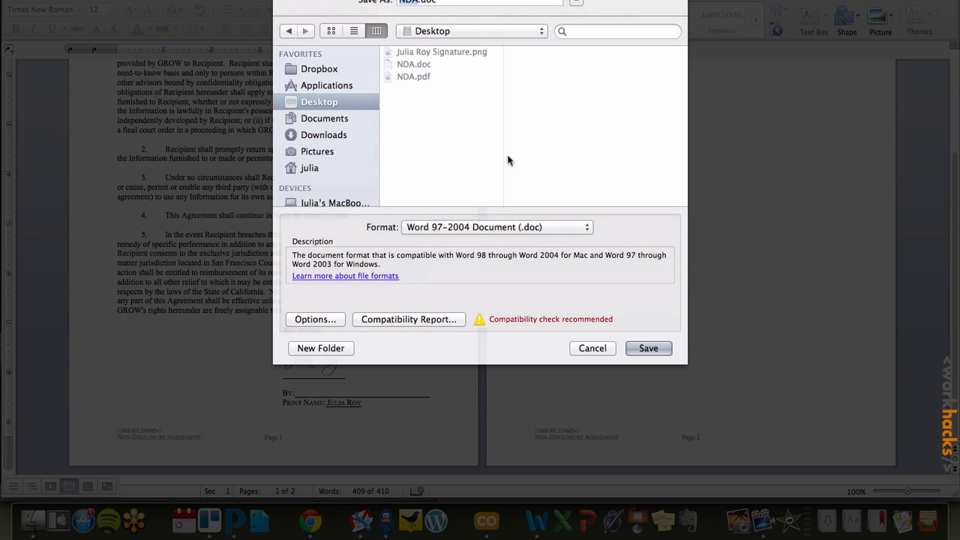
{"action": "left_click", "coordinate": [483, 226]}
{"action": "left_click", "coordinate": [480, 300]}
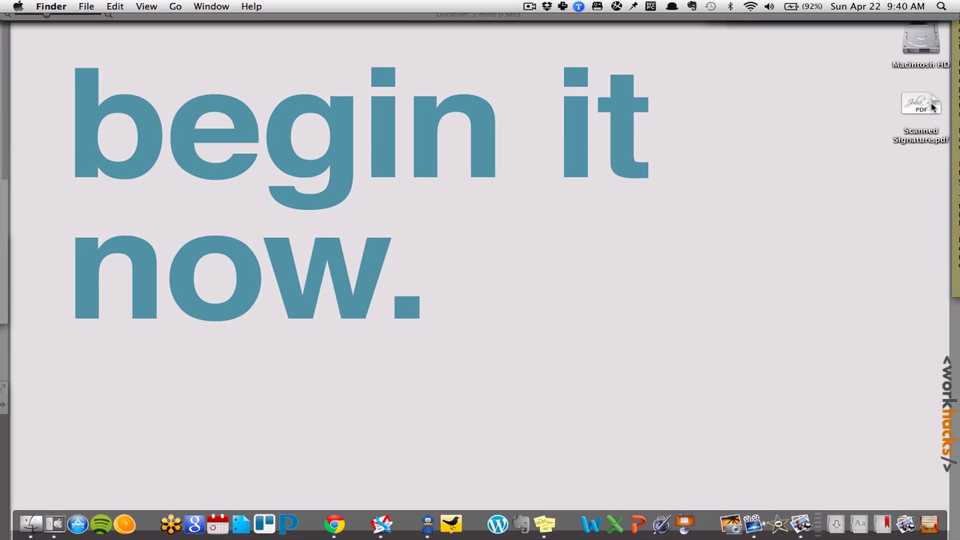
{"action": "left_click", "coordinate": [934, 108]}
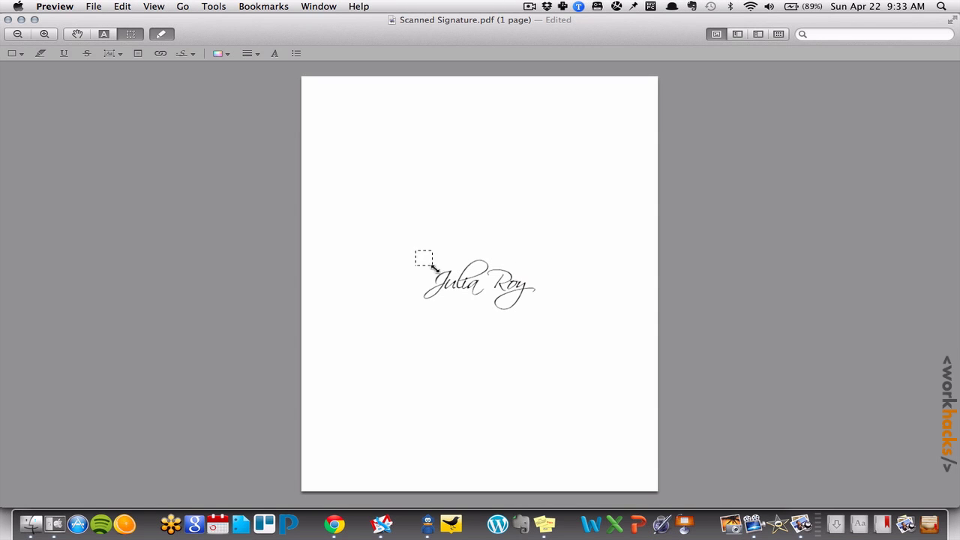
Step: Crop the scan to the signature and export it to the Desktop as a Best-quality JPEG
{"action": "left_click_drag", "start_coordinate": [539, 318], "coordinate": [539, 320]}
{"action": "key", "text": "super+k"}
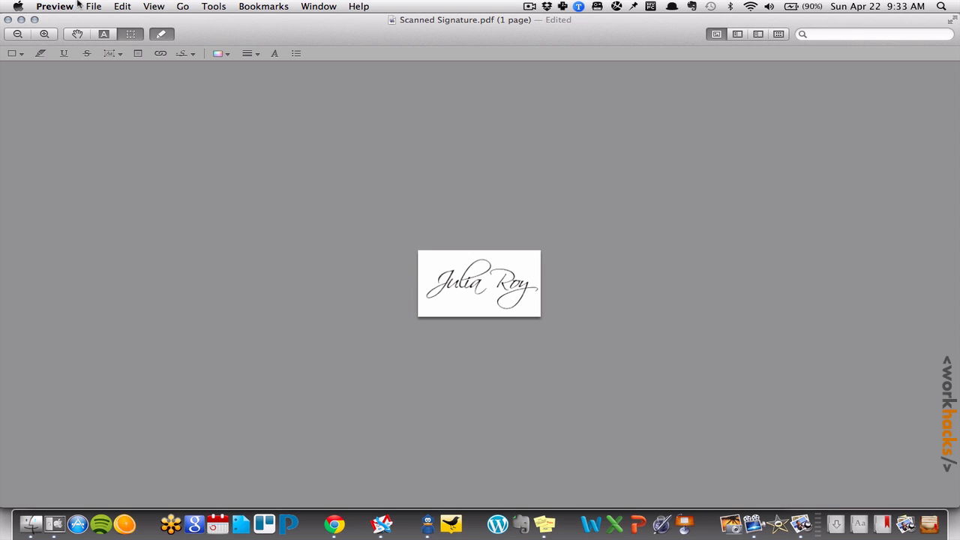
{"action": "left_click", "coordinate": [90, 5]}
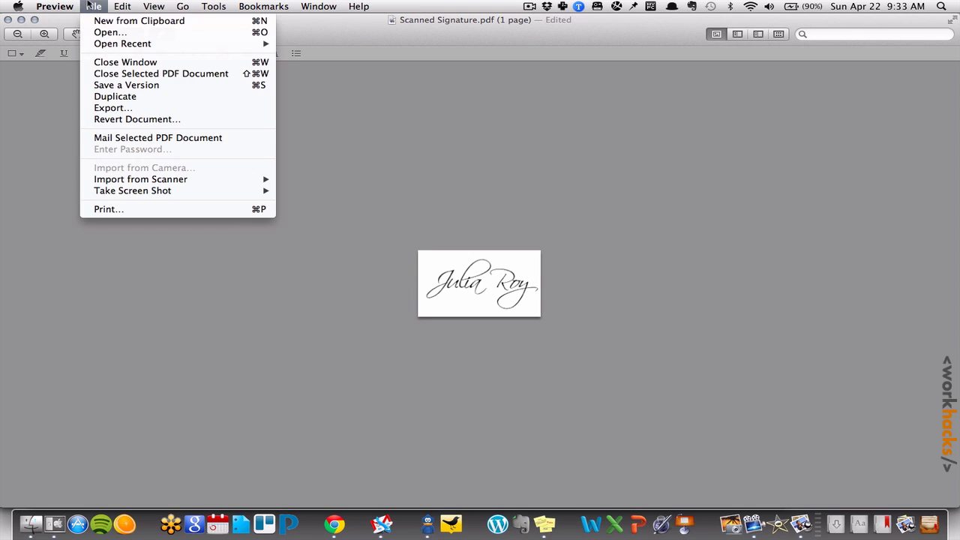
{"action": "left_click", "coordinate": [126, 109]}
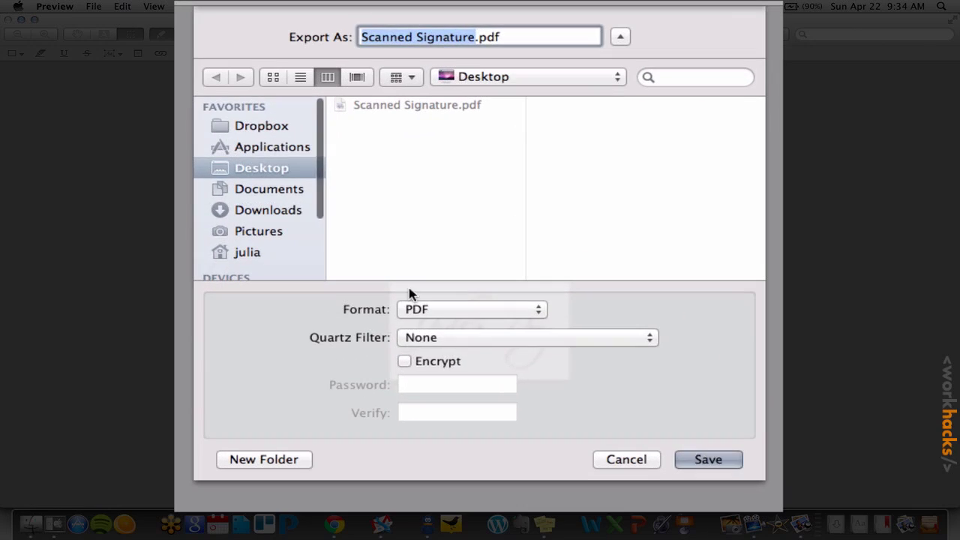
{"action": "left_click", "coordinate": [458, 266]}
{"action": "left_click", "coordinate": [459, 232]}
{"action": "left_click_drag", "start_coordinate": [514, 377], "coordinate": [540, 377]}
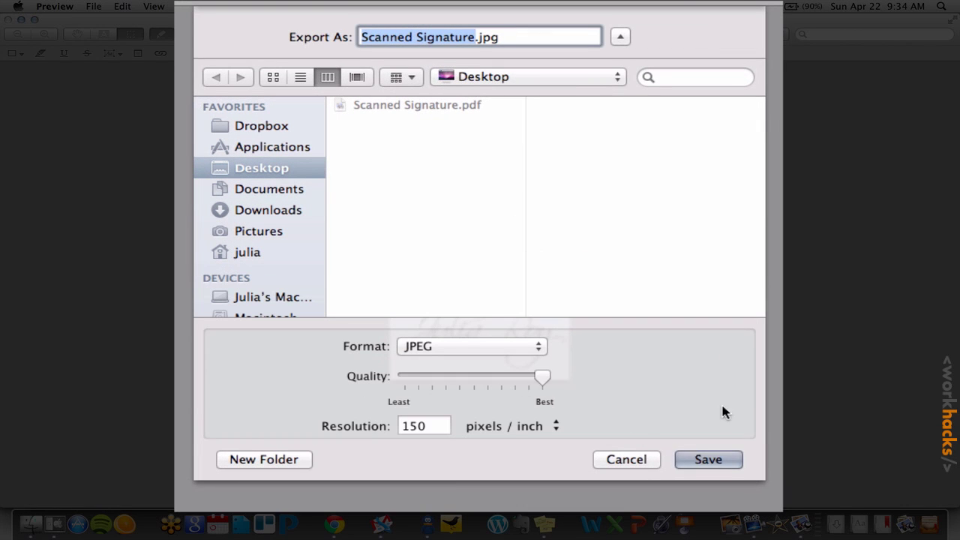
{"action": "left_click", "coordinate": [714, 459]}
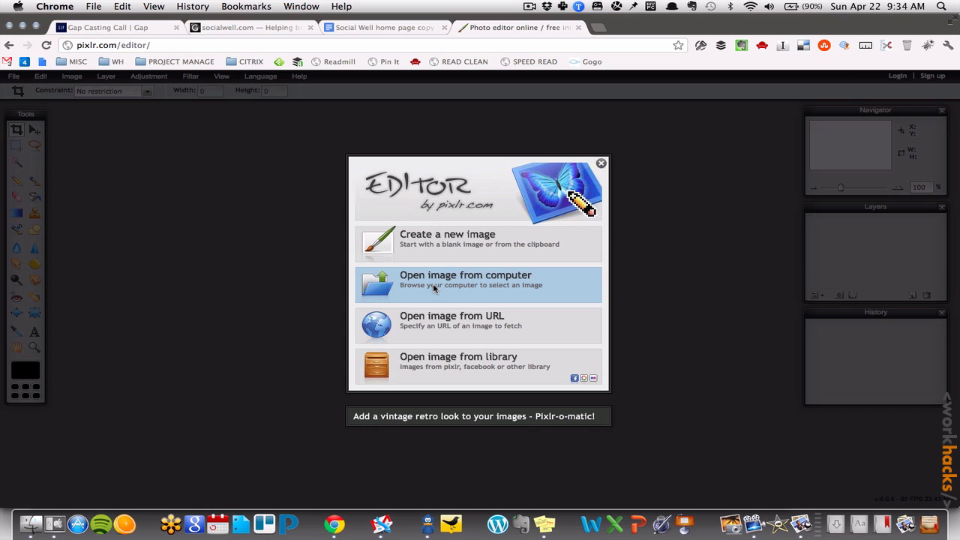
Step: Open Scanned Signature.jpg from the Desktop in Pixlr Editor
{"action": "left_click", "coordinate": [434, 288]}
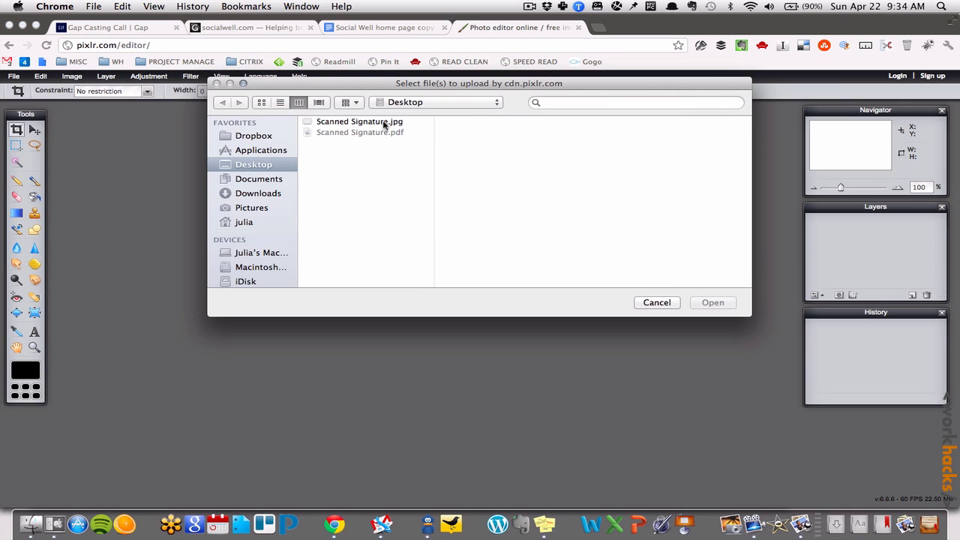
{"action": "left_click", "coordinate": [386, 123]}
{"action": "left_click", "coordinate": [729, 304]}
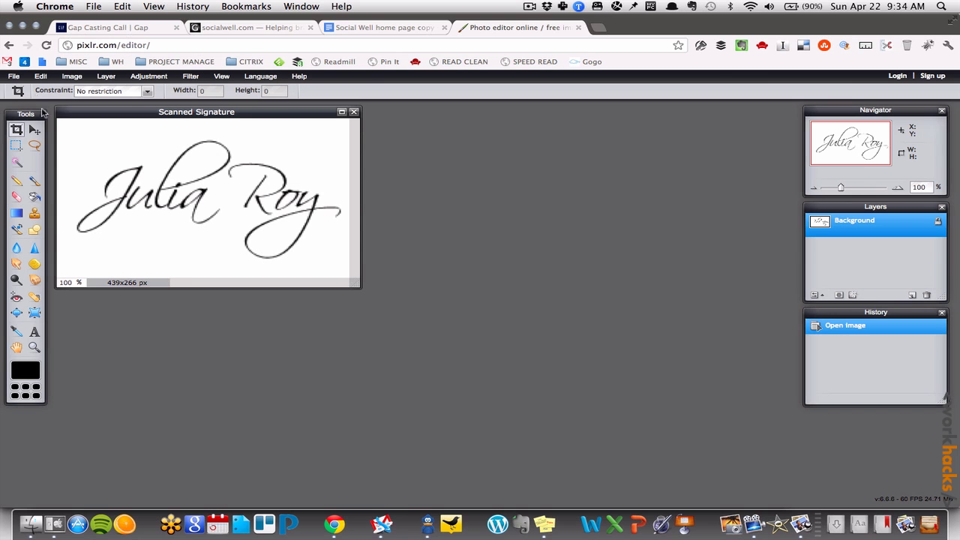
{"action": "left_click", "coordinate": [13, 77]}
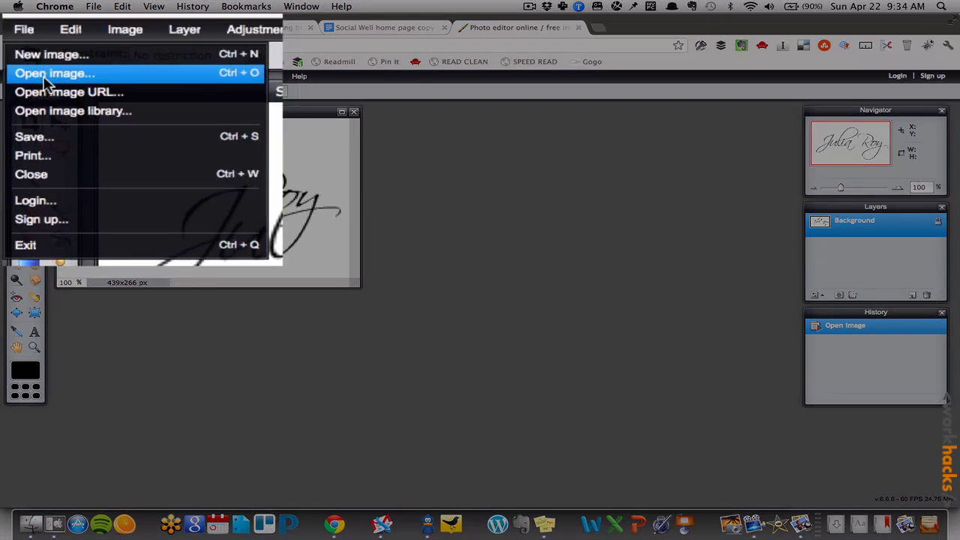
Step: Create a new transparent image 439 px wide and 266 px high
{"action": "left_click", "coordinate": [55, 49]}
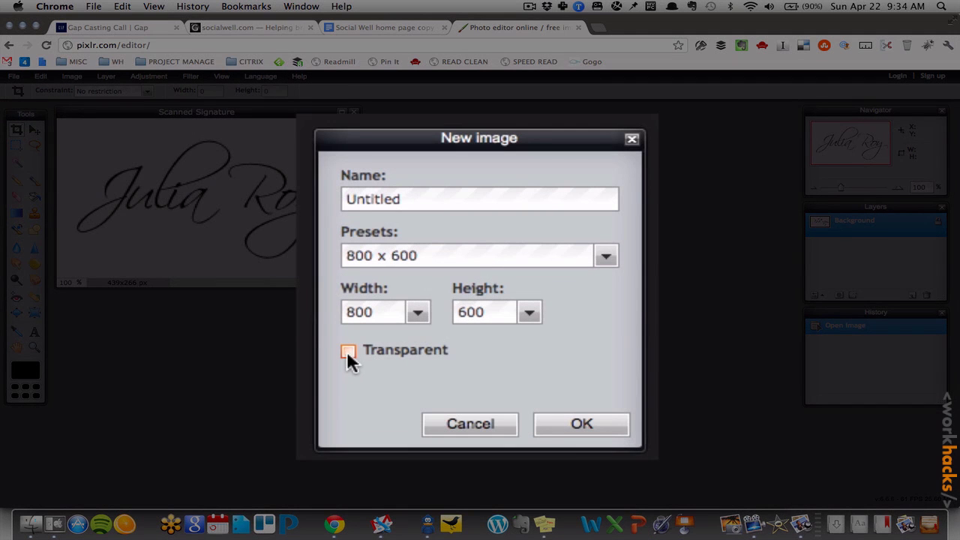
{"action": "left_click", "coordinate": [415, 318]}
{"action": "double_click", "coordinate": [422, 298]}
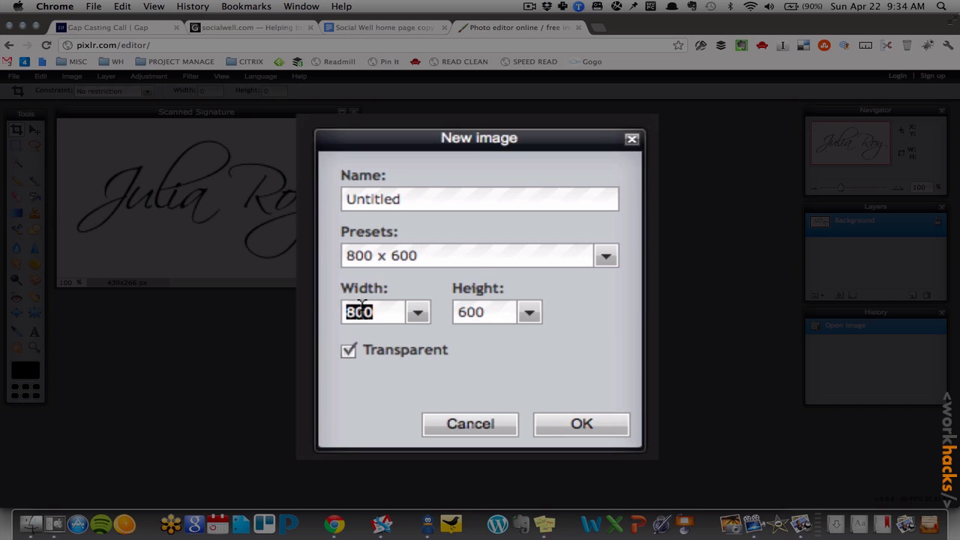
{"action": "type", "text": "439"}
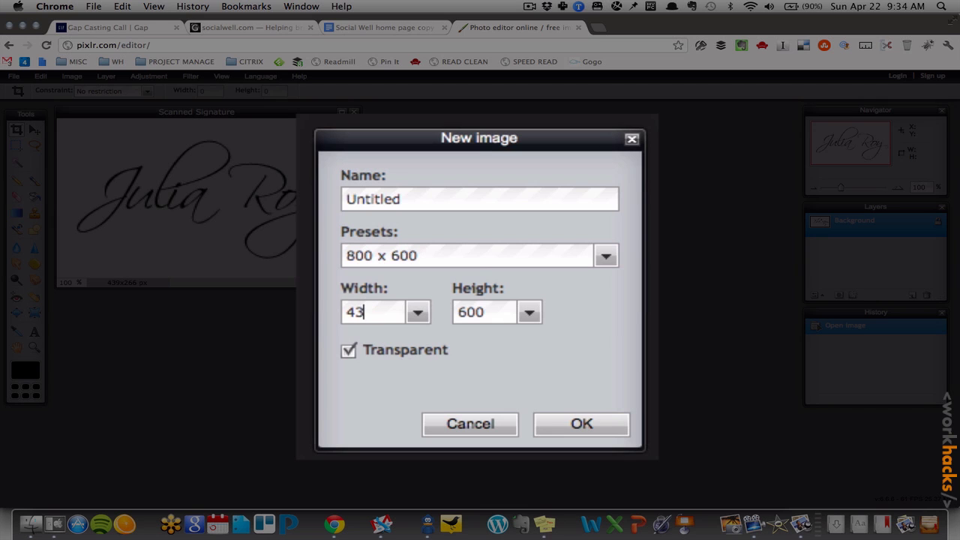
{"action": "double_click", "coordinate": [481, 312]}
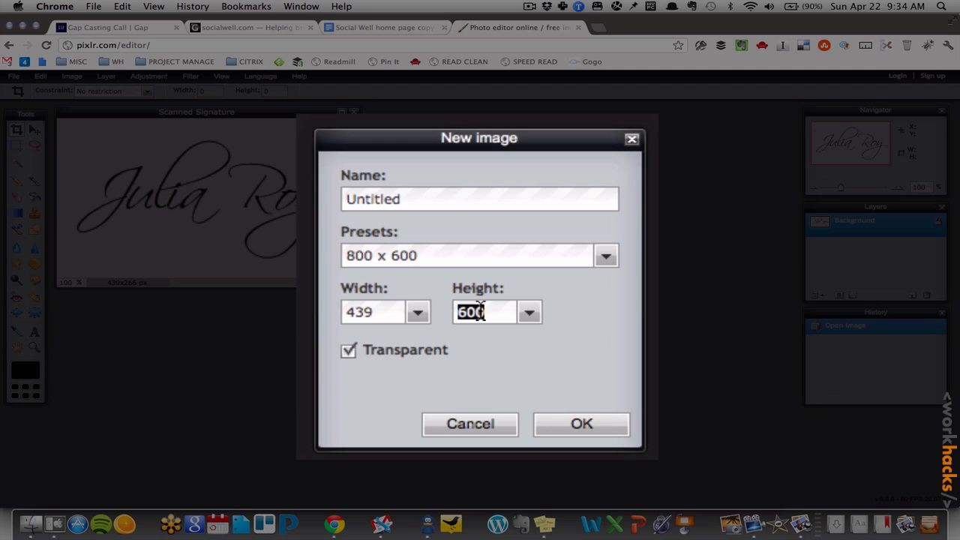
{"action": "type", "text": "266"}
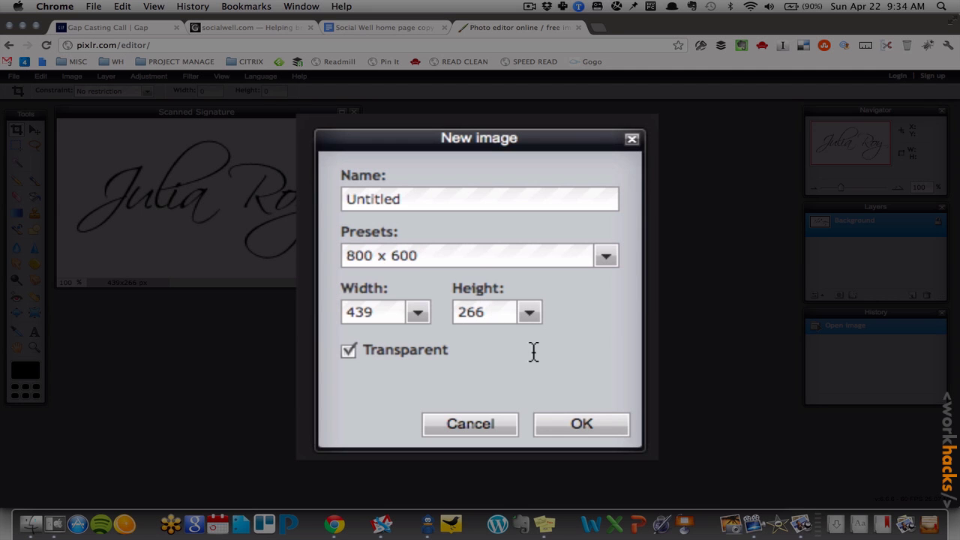
{"action": "left_click", "coordinate": [575, 422]}
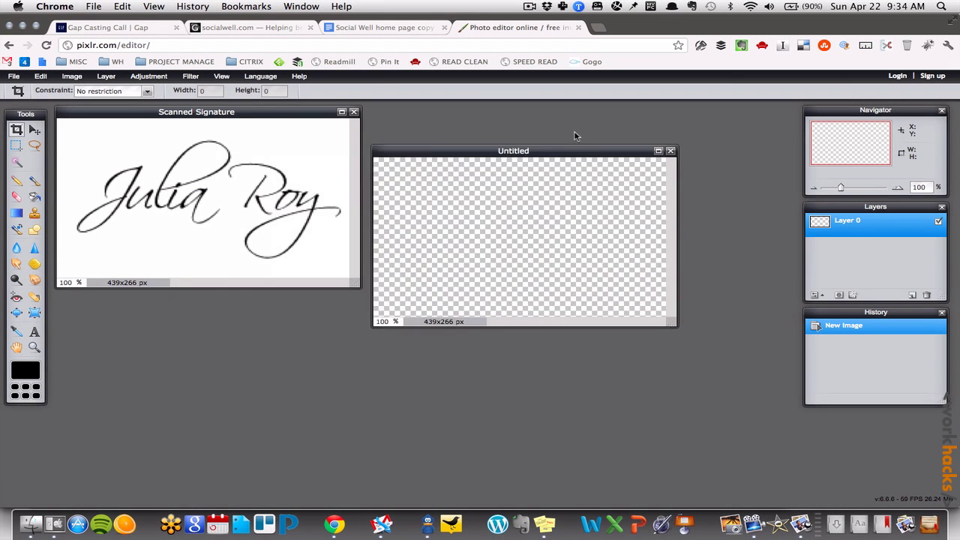
Step: Copy the scanned signature layer into the transparent image and delete its surrounding white background
{"action": "left_click", "coordinate": [255, 111]}
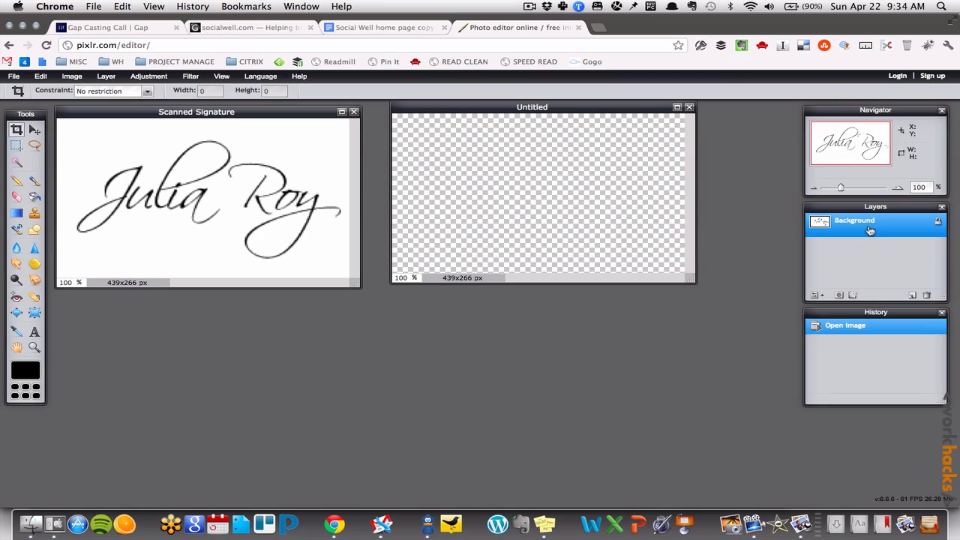
{"action": "left_click_drag", "start_coordinate": [870, 225], "coordinate": [510, 199]}
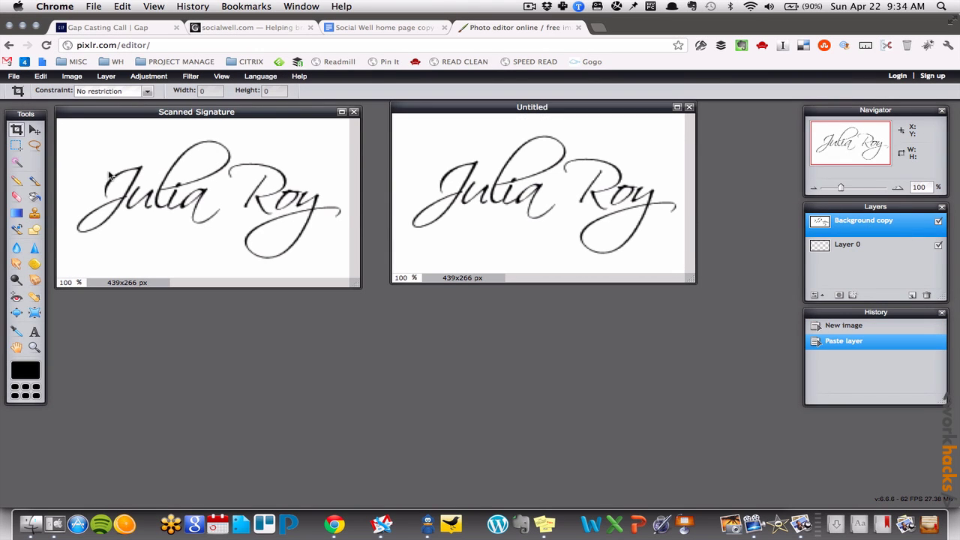
{"action": "left_click", "coordinate": [17, 164]}
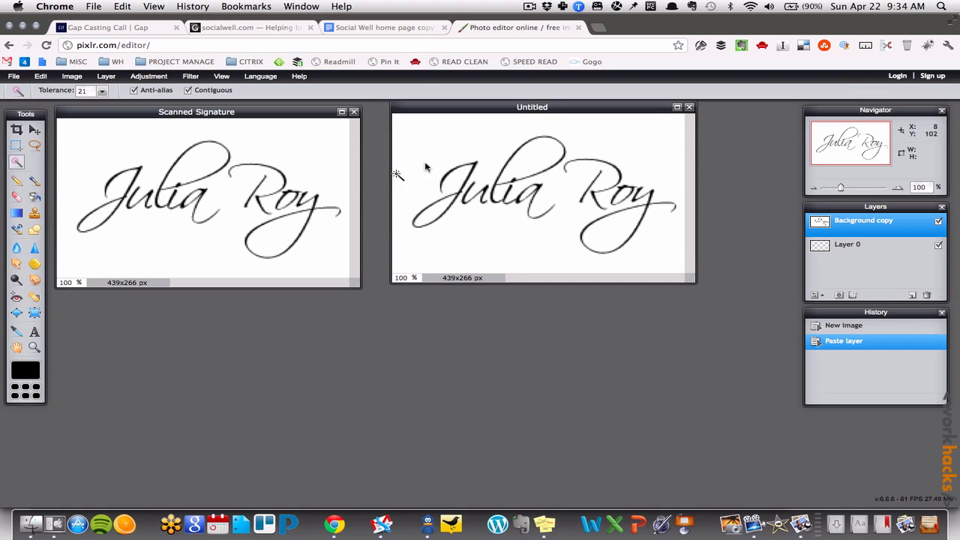
{"action": "left_click", "coordinate": [475, 143]}
{"action": "key", "text": "ctrl+x"}
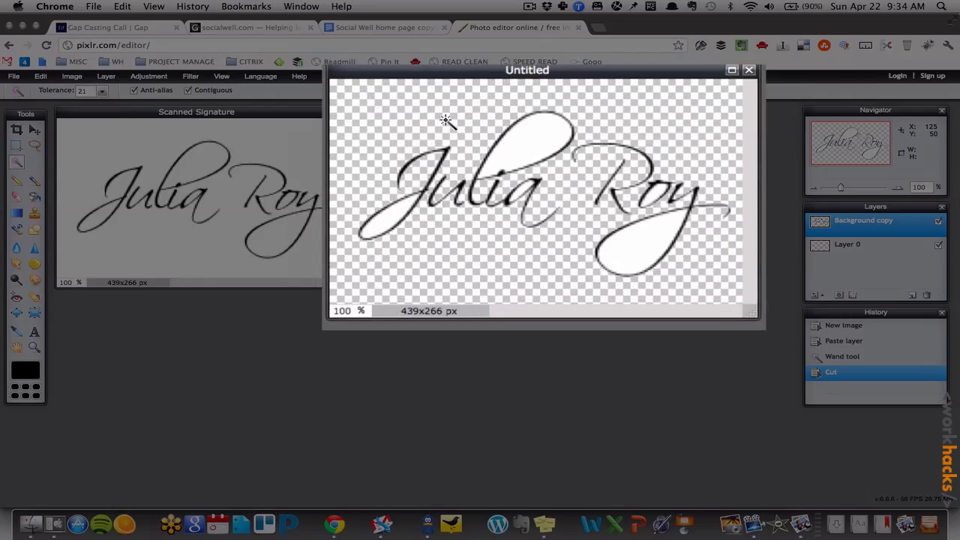
Step: Delete the white areas inside the J's loop, the l's loop and the last letter's lower loop
{"action": "left_click", "coordinate": [427, 216]}
{"action": "key", "text": "ctrl+x"}
{"action": "left_click", "coordinate": [525, 139]}
{"action": "key", "text": "ctrl+x"}
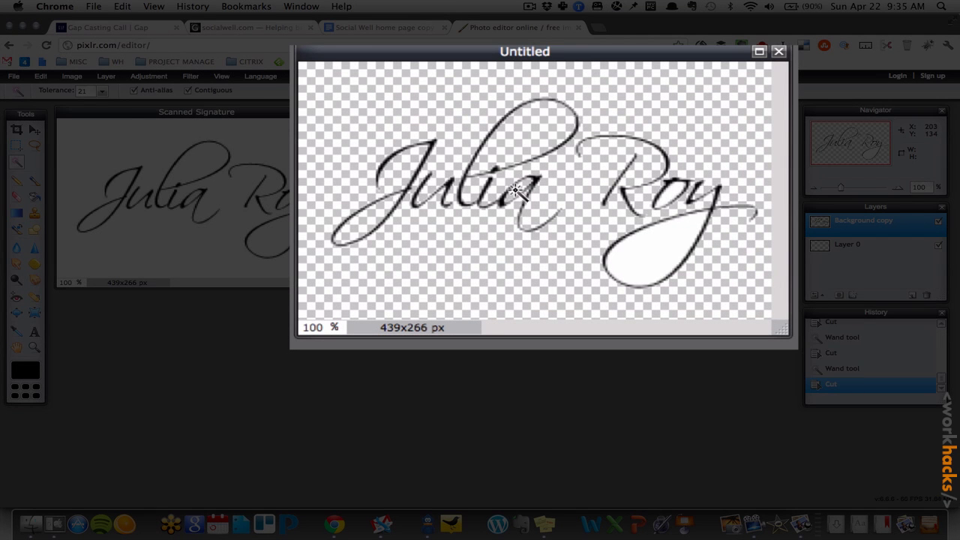
{"action": "left_click", "coordinate": [673, 196]}
{"action": "key", "text": "ctrl+x"}
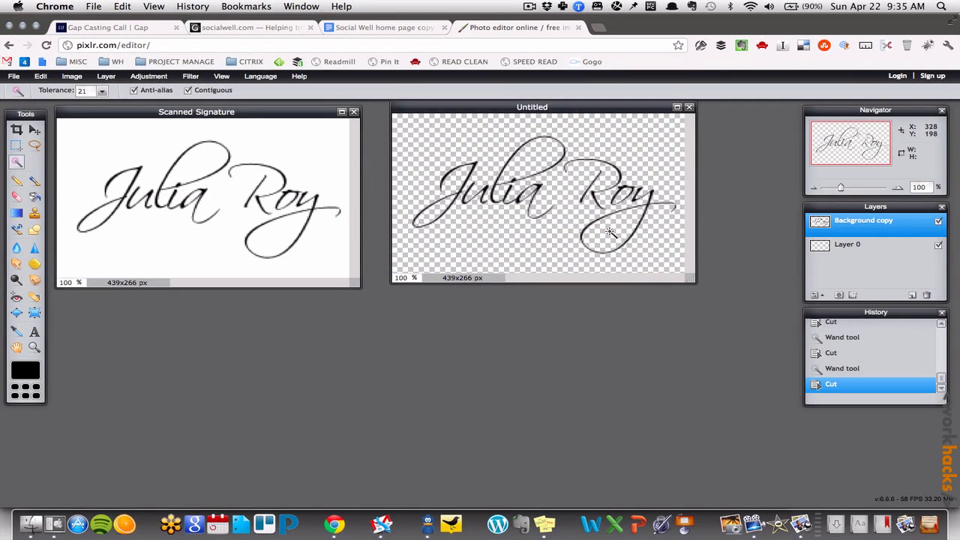
{"action": "left_click_drag", "start_coordinate": [691, 278], "coordinate": [764, 326]}
Step: Save the image in PNG format under the name 'Final Signature'
{"action": "left_click", "coordinate": [13, 77]}
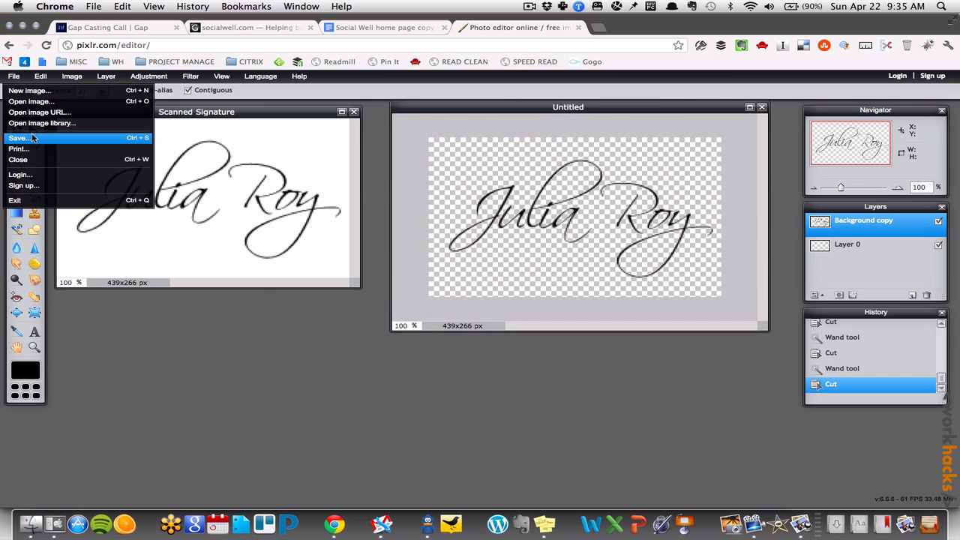
{"action": "left_click", "coordinate": [30, 138]}
{"action": "left_click", "coordinate": [811, 228]}
{"action": "left_click", "coordinate": [716, 268]}
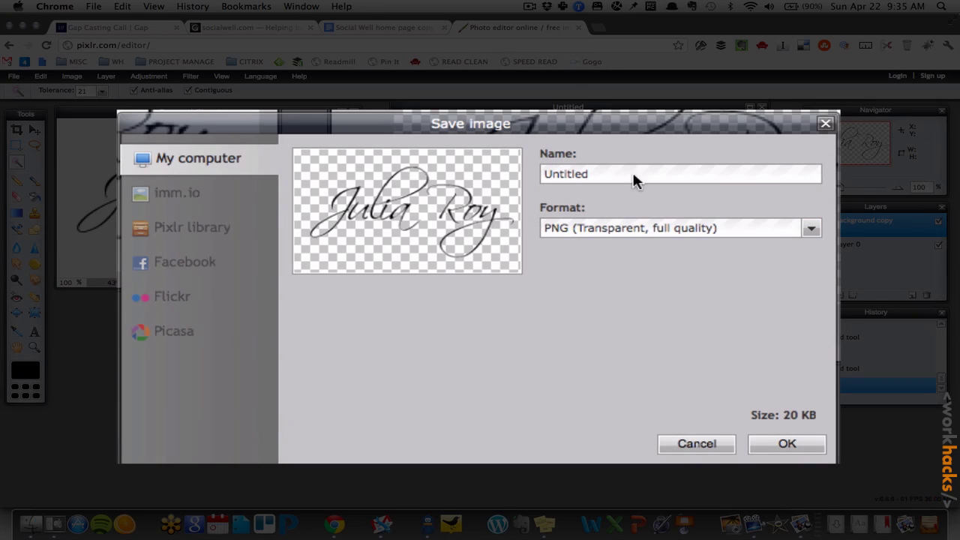
{"action": "double_click", "coordinate": [632, 171]}
{"action": "type", "text": "Final Signature"}
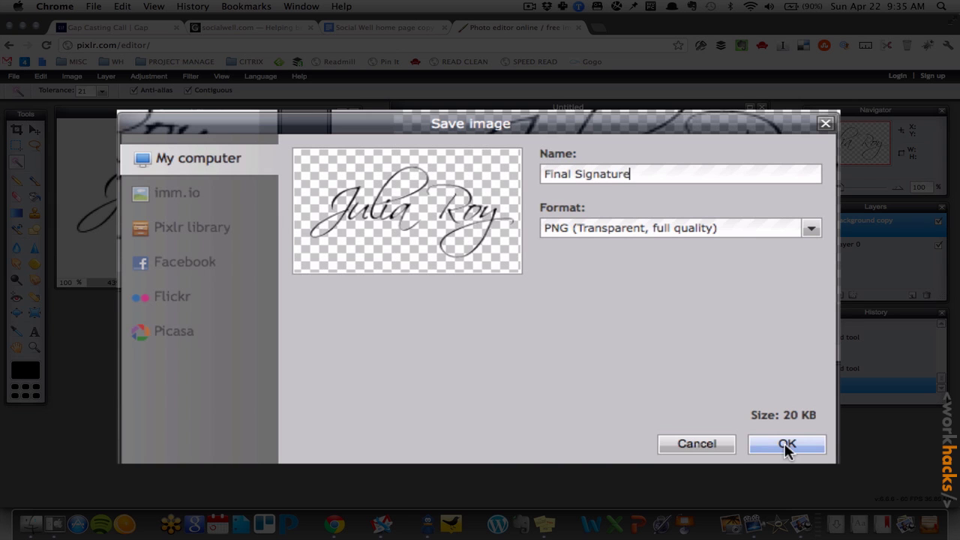